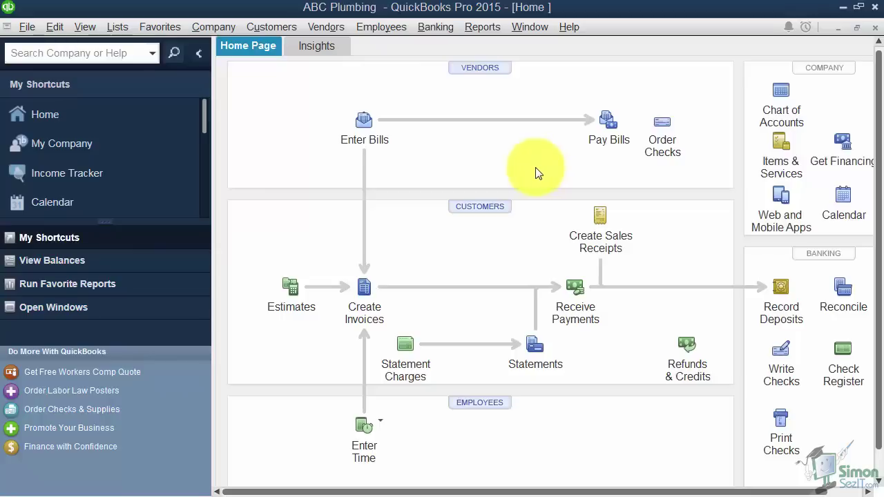
- Open the My Company page, maximize it, and scroll to ABC Plumbing's Company Information panel
click(226, 28)
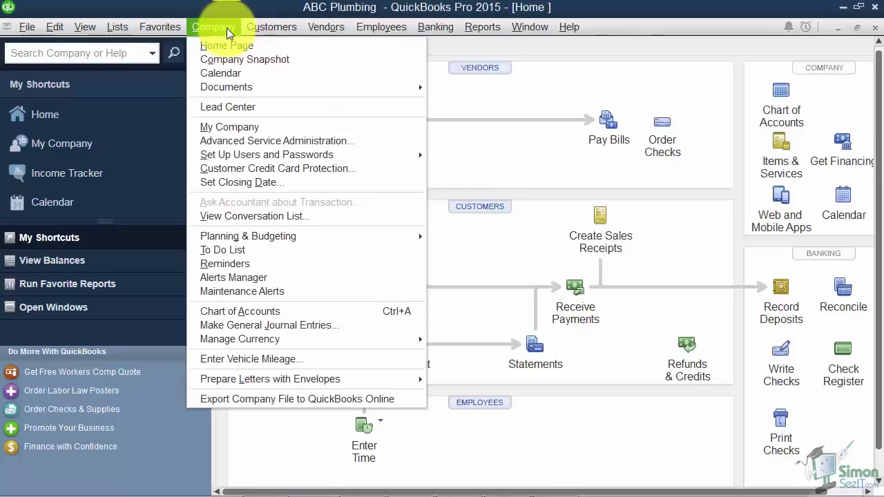
click(222, 129)
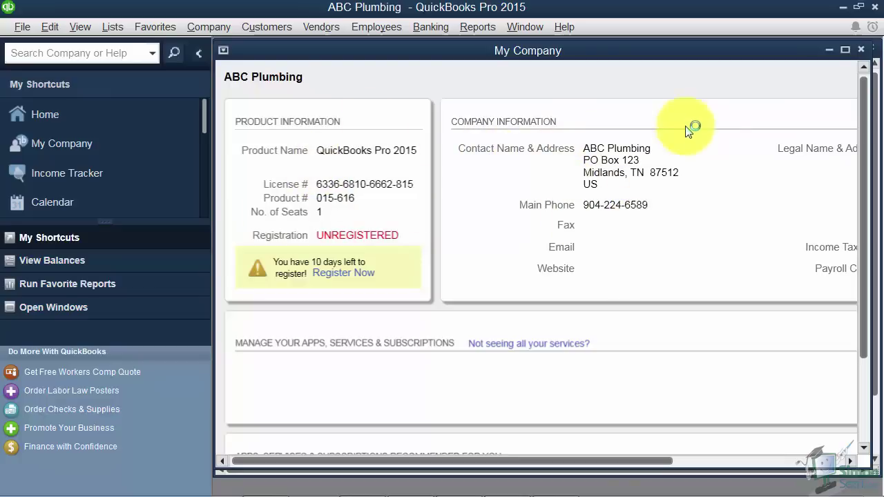
double_click(682, 49)
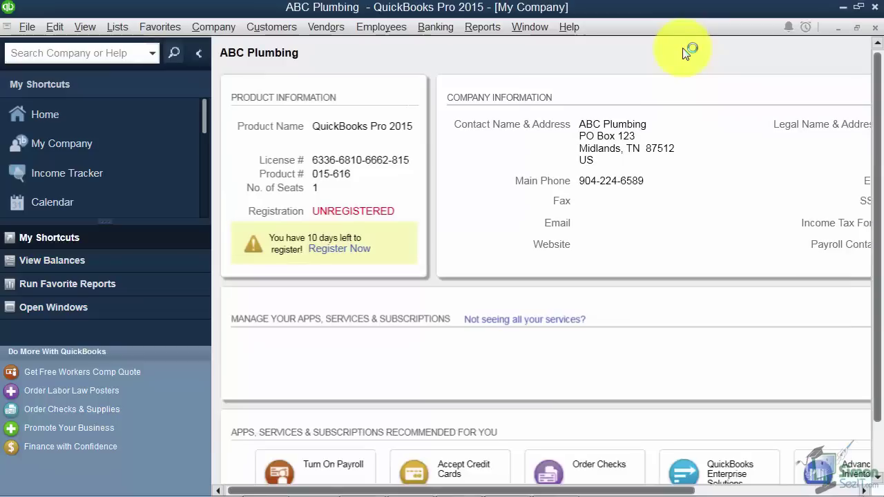
drag(662, 491, 828, 492)
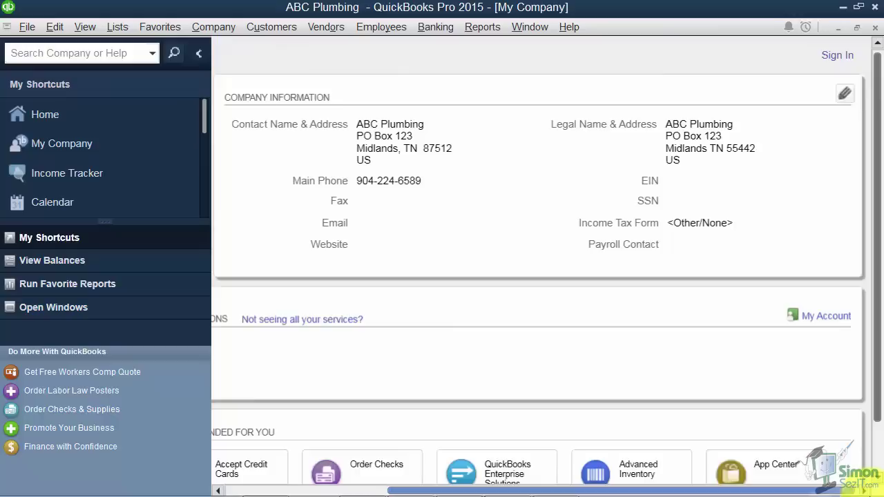
- Edit the contact address, replacing the Midlands city line with 'Minneapolis, MN 55442'
click(845, 92)
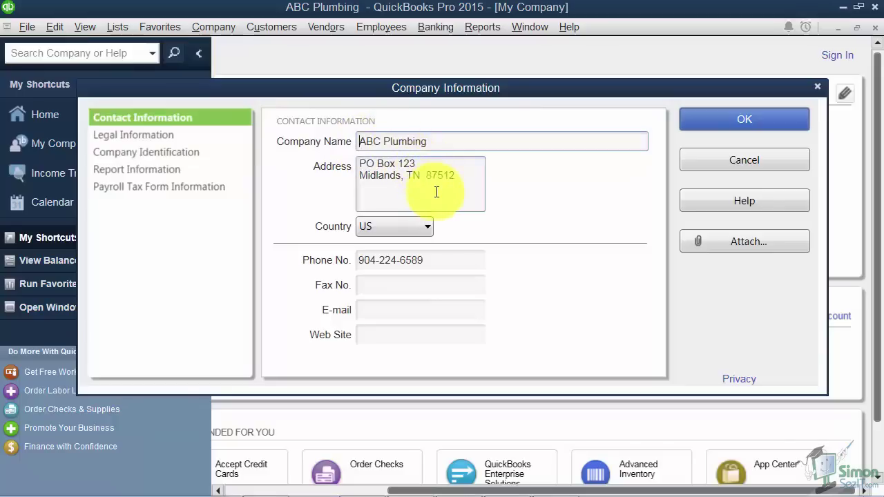
click(471, 175)
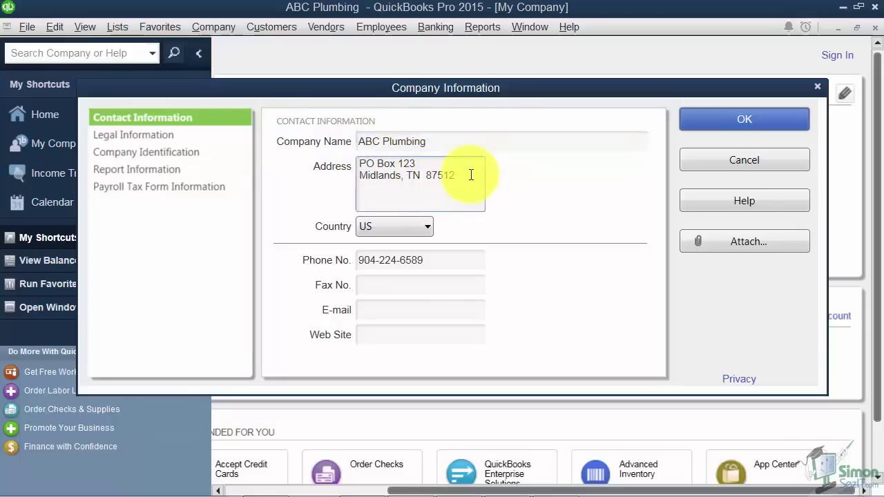
key(BackSpace)
key(BackSpace)
key(BackSpace)
key(BackSpace)
key(BackSpace)
key(BackSpace)
key(BackSpace)
key(BackSpace)
key(BackSpace)
key(BackSpace)
key(BackSpace)
key(BackSpace)
key(BackSpace)
key(BackSpace)
key(BackSpace)
key(BackSpace)
key(BackSpace)
key(BackSpace)
key(BackSpace)
key(BackSpace)
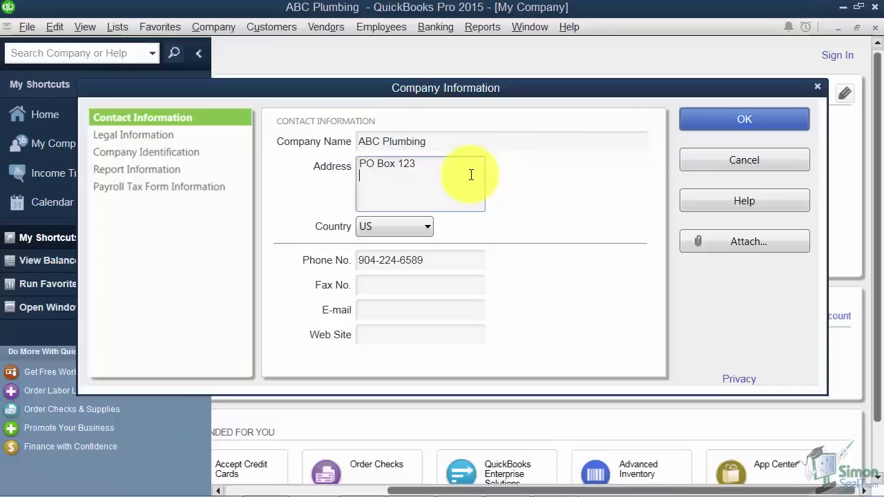
key(Return)
text(Minneapolis, MN)
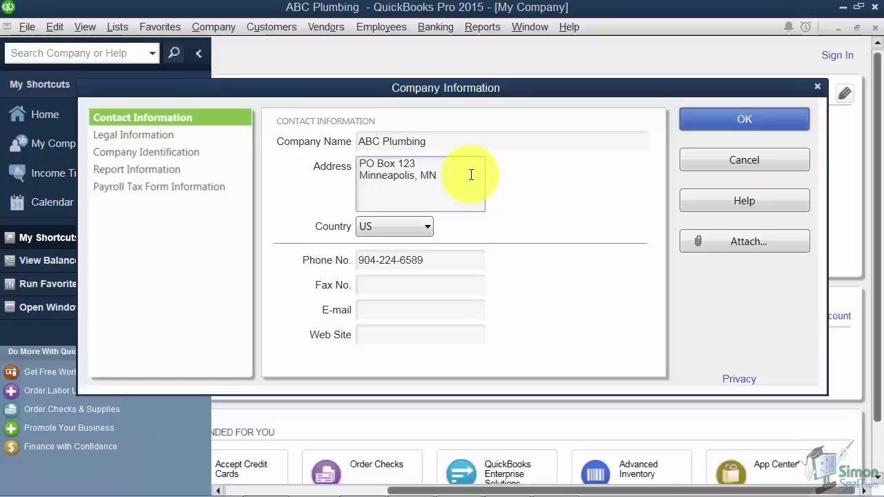
text( 55442)
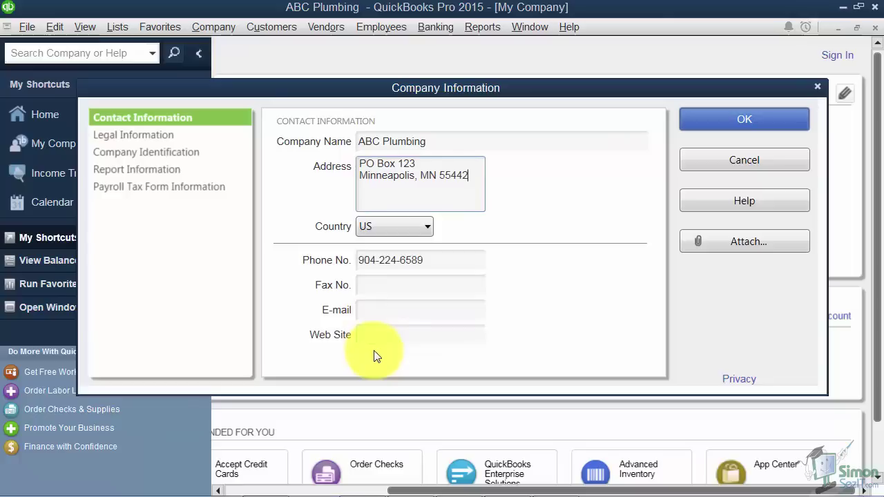
- Change the legal address city from Midlands to Minneapolis and the state to MN
click(171, 141)
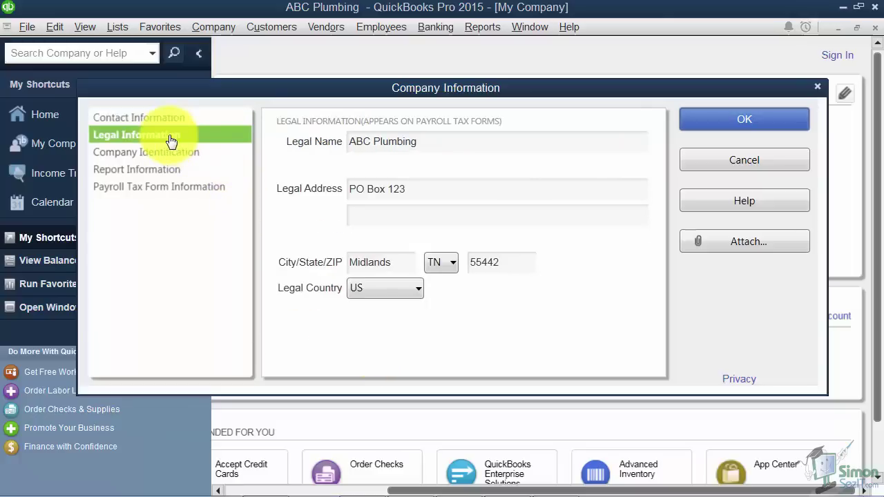
drag(395, 263, 330, 263)
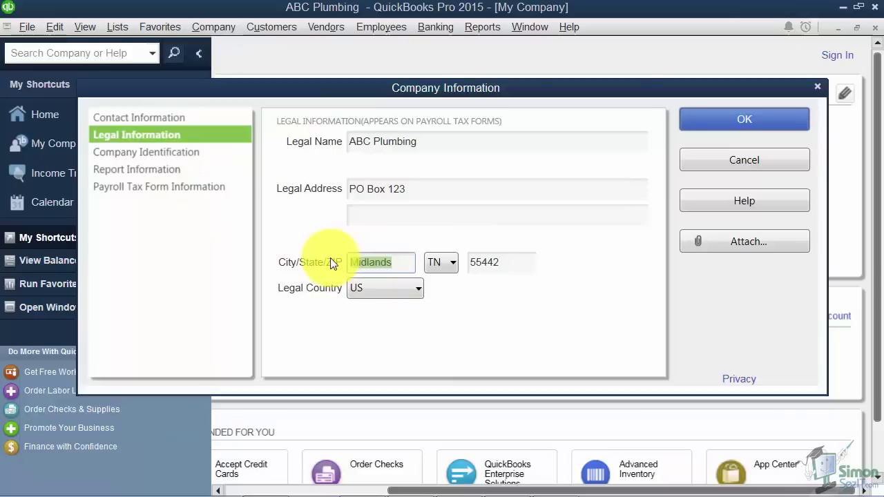
key(Tab)
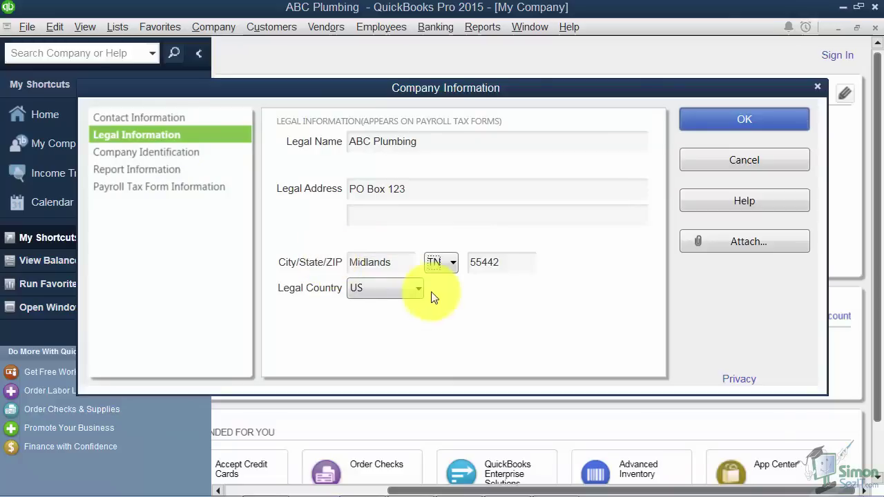
double_click(370, 262)
text(Minneapoo)
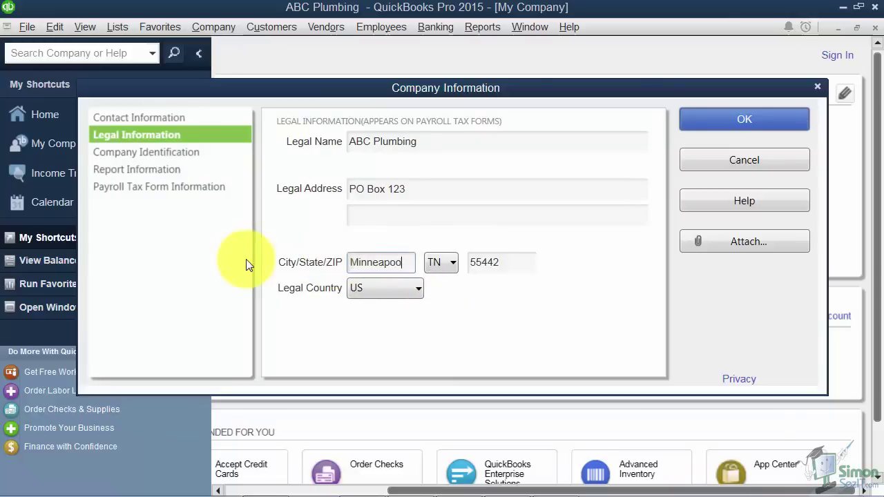
key(BackSpace)
text(lis)
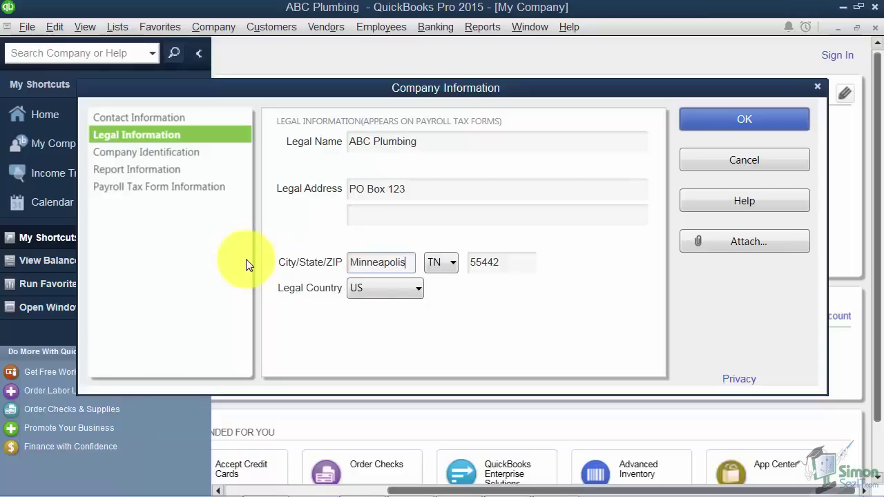
key(Tab)
text(M)
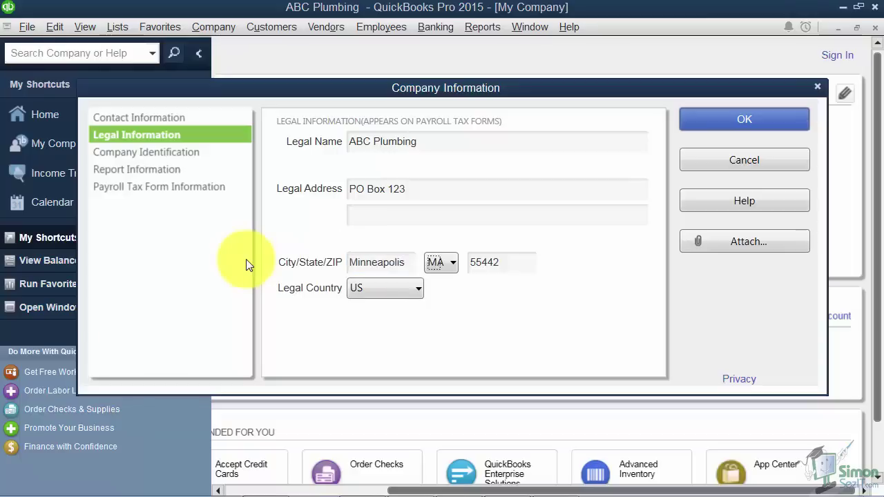
click(452, 262)
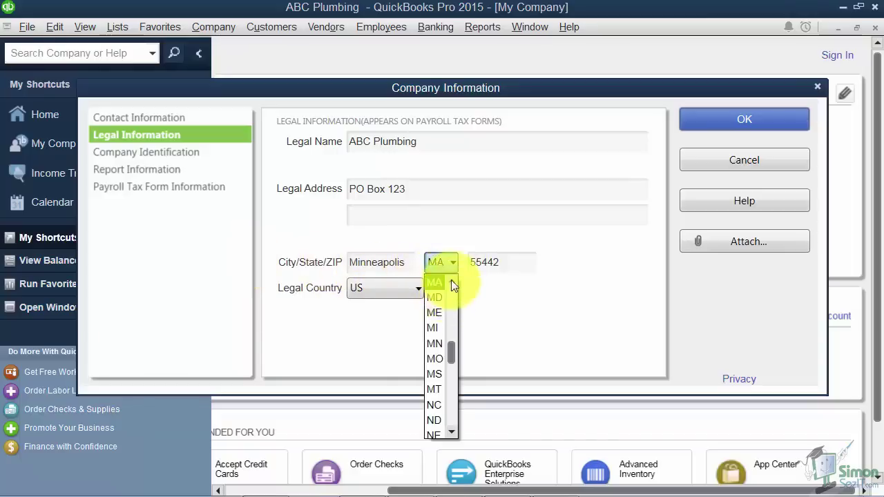
click(437, 343)
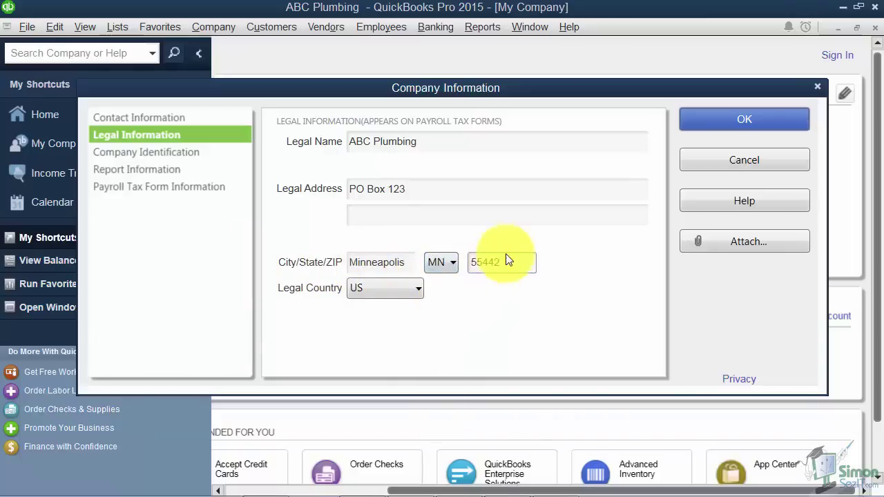
click(510, 262)
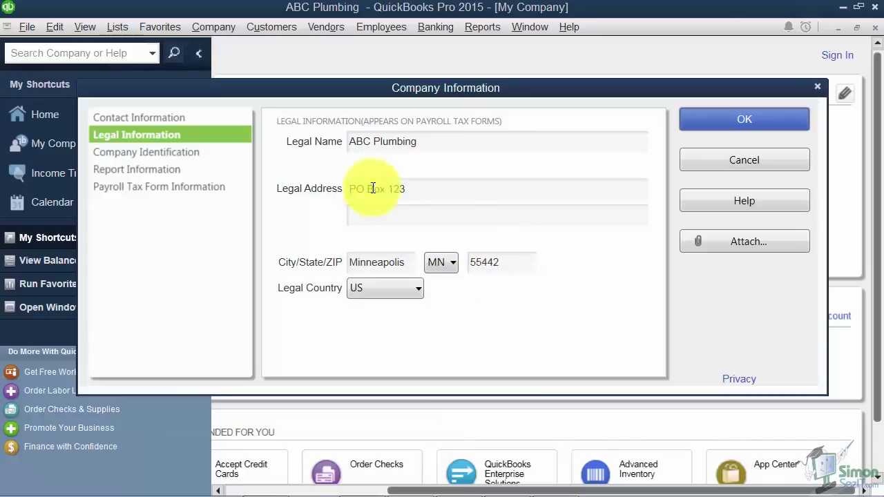
- Review Company Identification and Report Information: fiscal and tax years start January, tax form Other/None
click(195, 158)
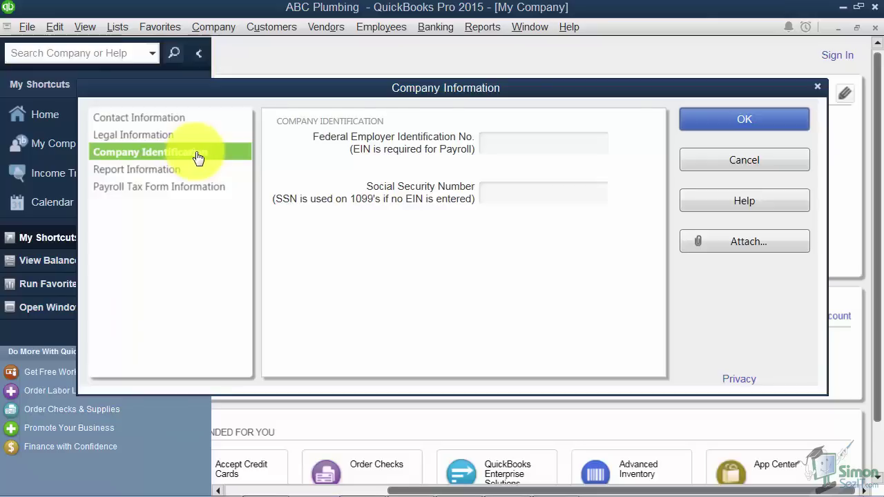
click(181, 173)
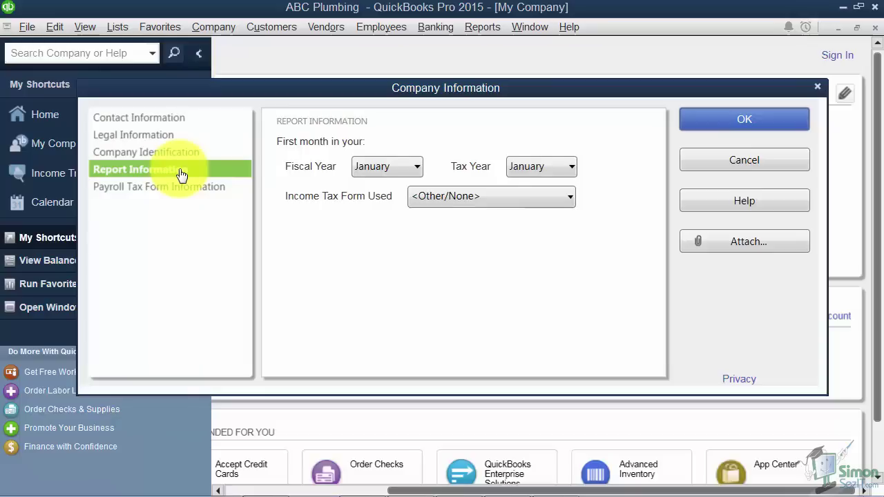
click(408, 168)
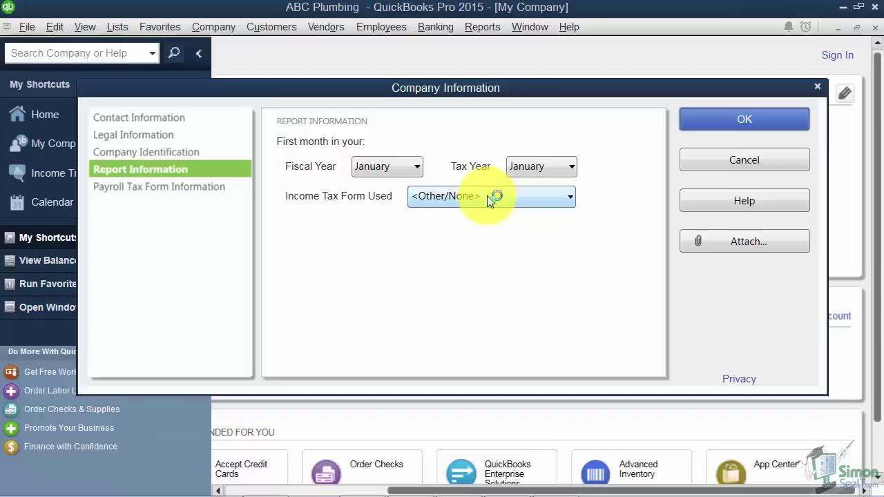
- Show the Payroll Tax Form Information section with its empty contact, title and phone fields
click(195, 193)
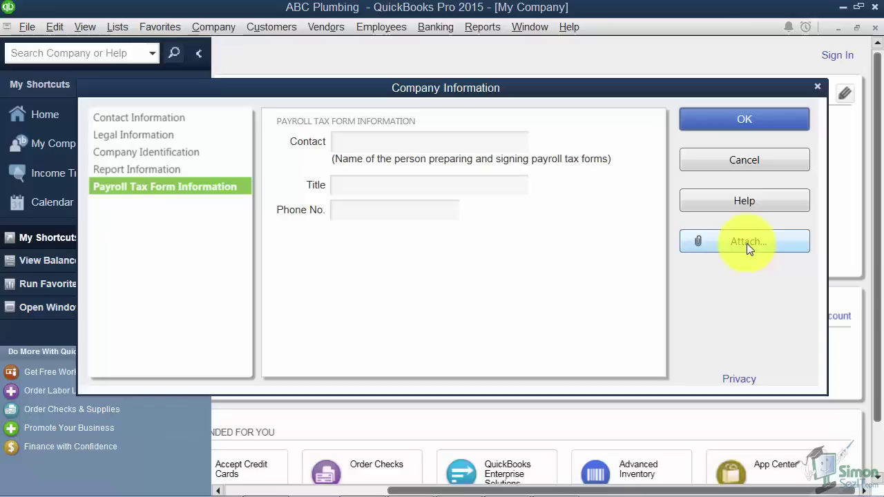
- Save the Company Information changes with OK, returning to the My Company page
click(755, 123)
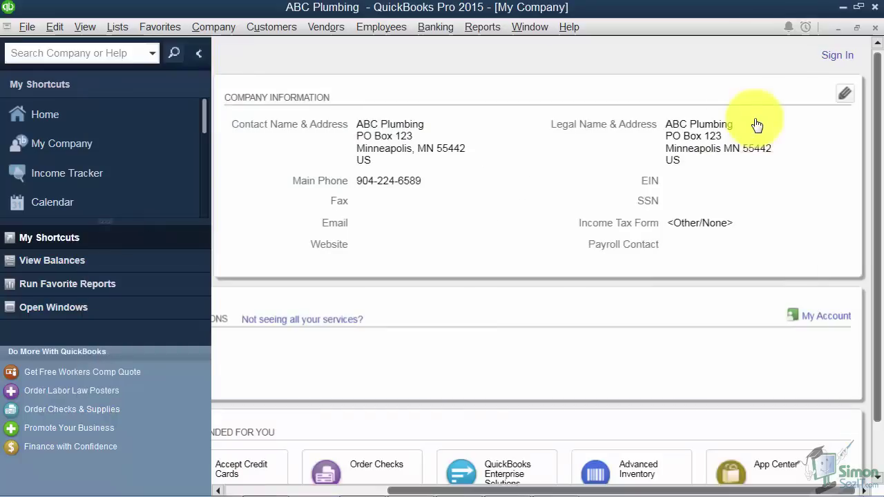